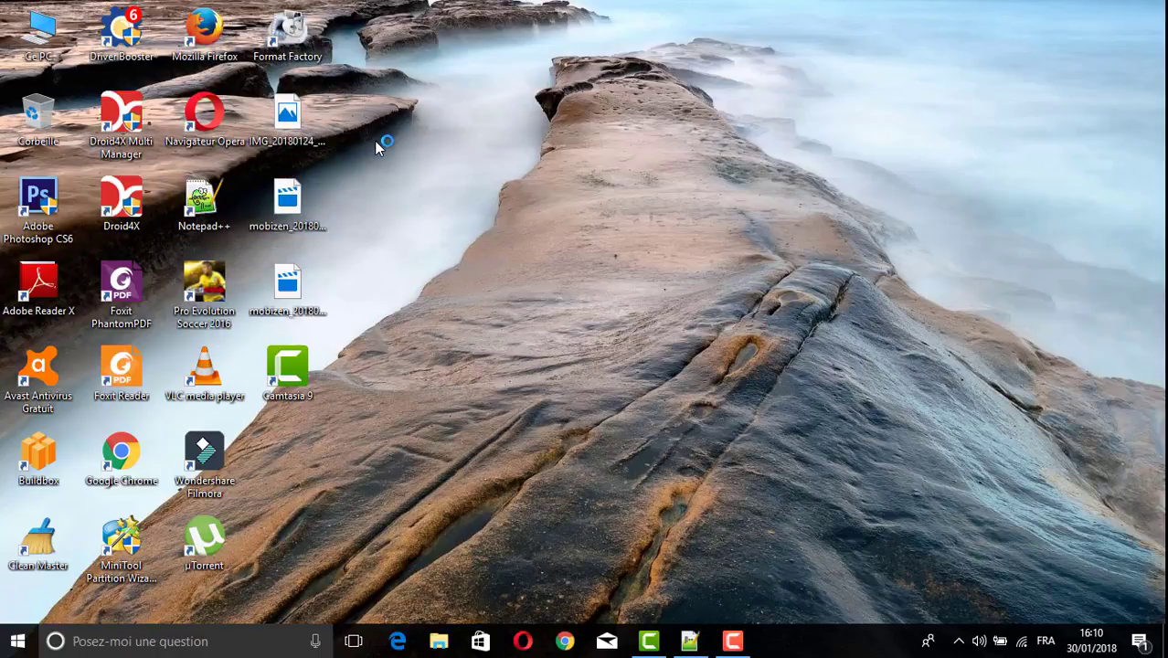
Launch Wondershare Filmora in advanced mode (Mode Avancé) and dismiss the message centre
left_click(206, 452)
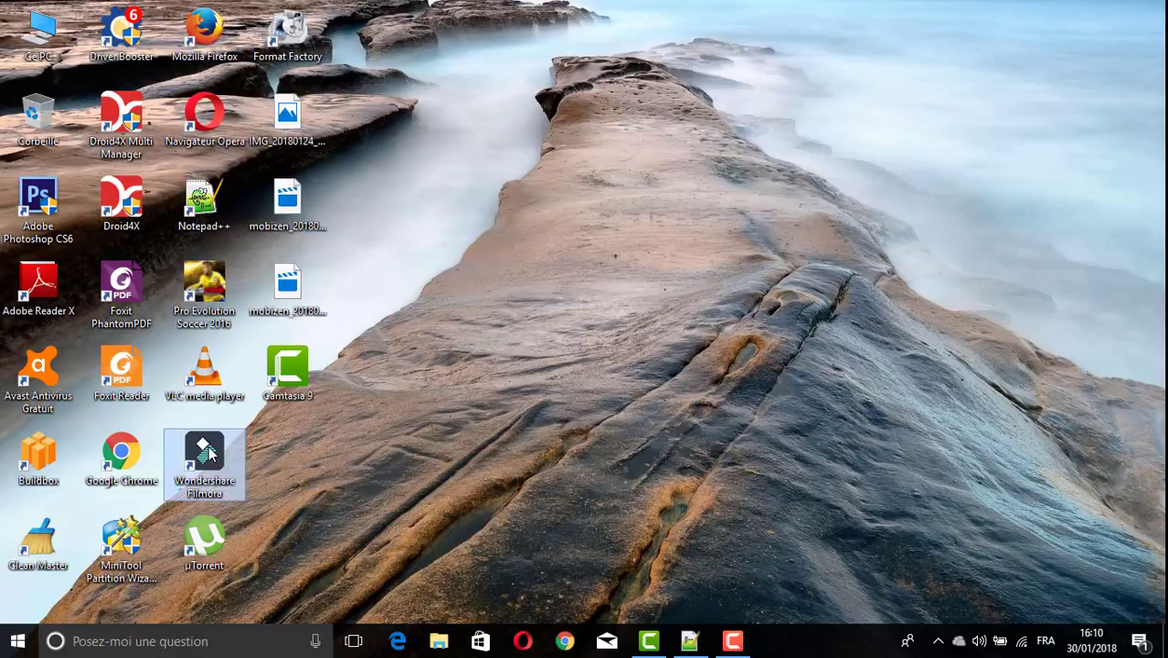
right_click(209, 452)
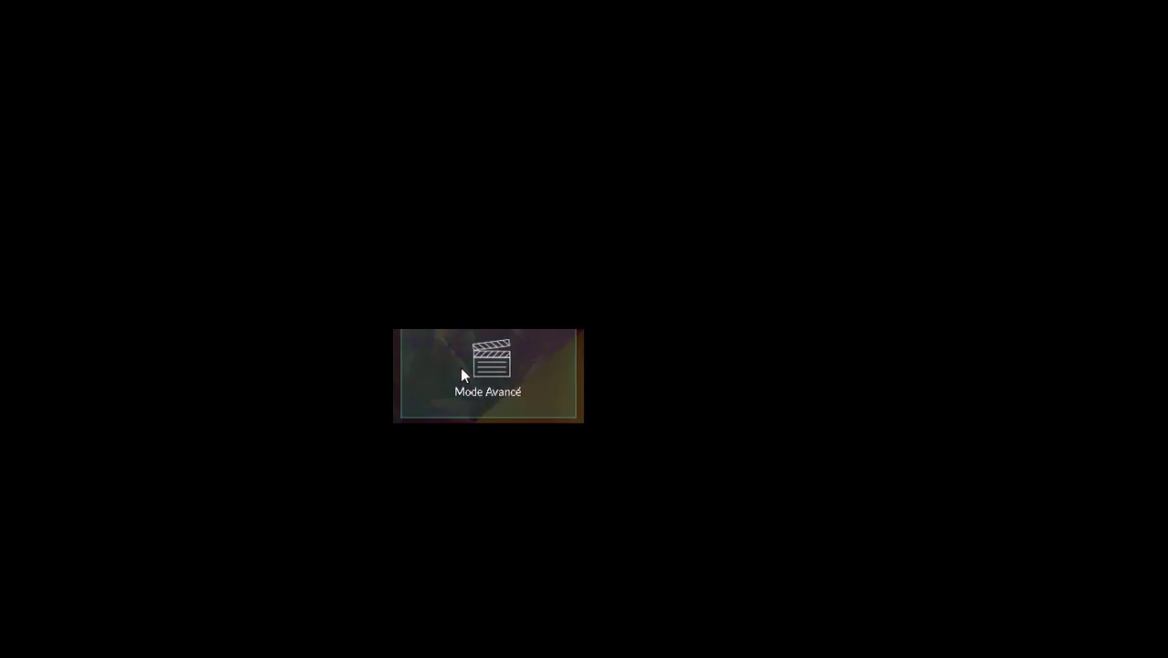
left_click(462, 375)
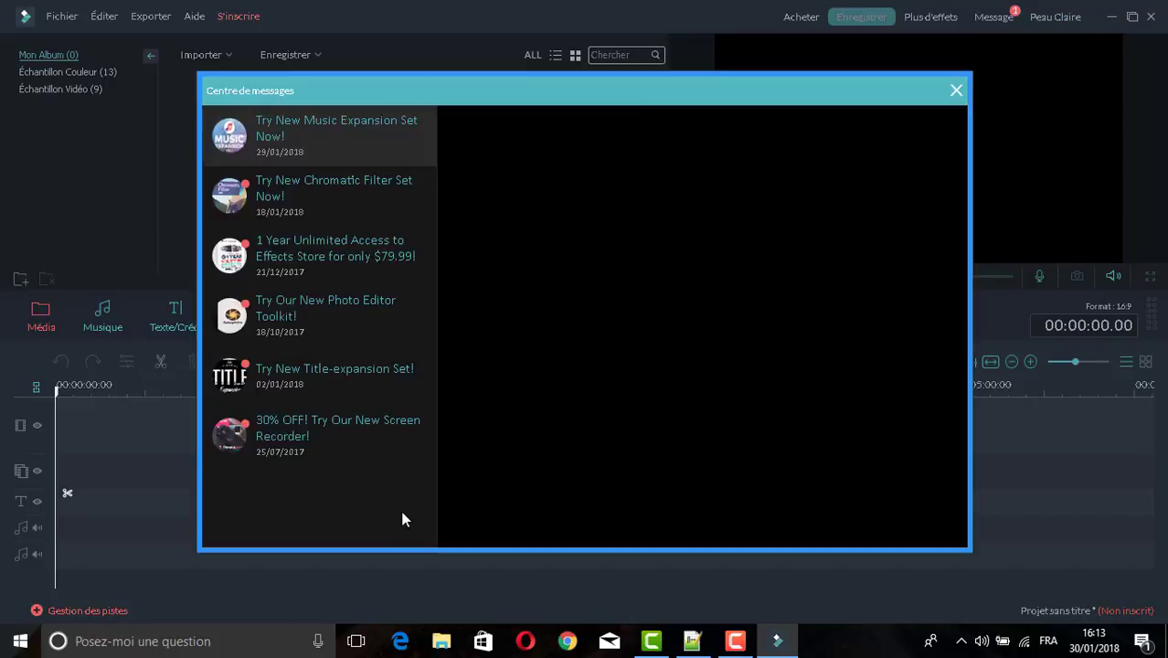
left_click(956, 91)
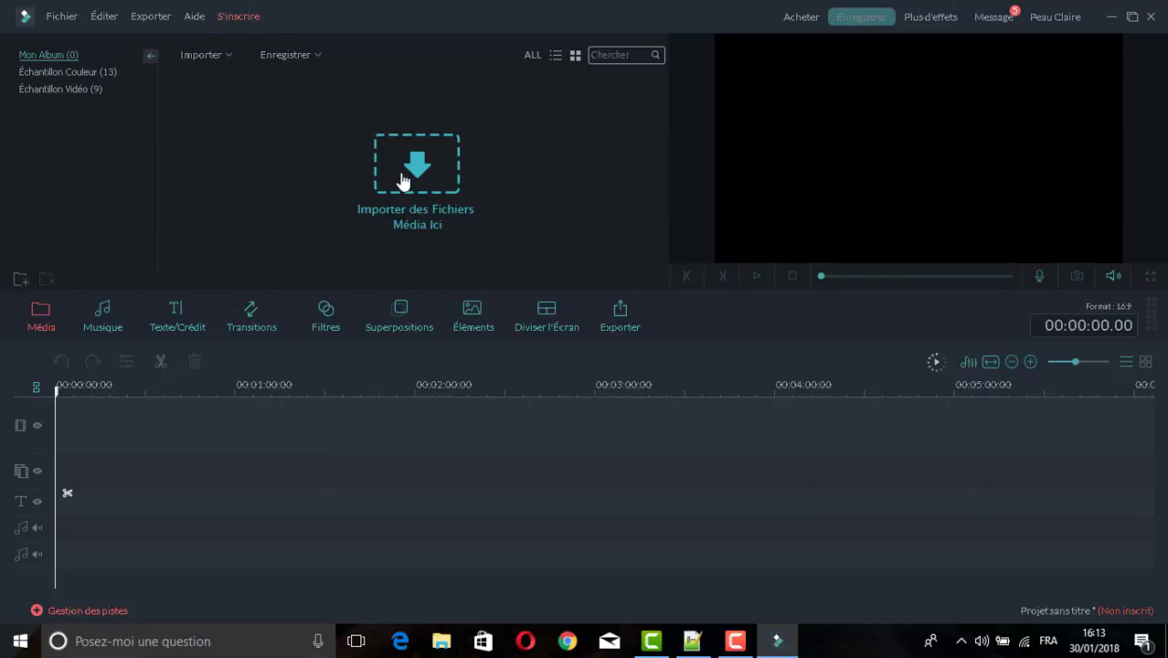
Open the software registration dialog and make the registration code field active
left_click(233, 17)
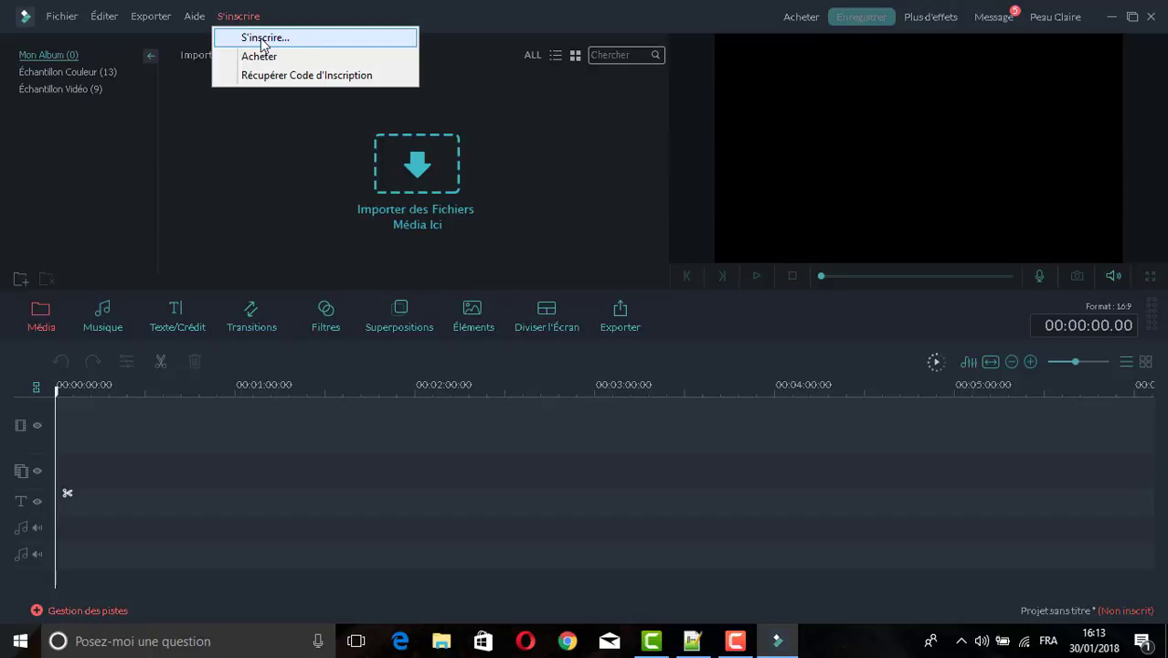
left_click(263, 40)
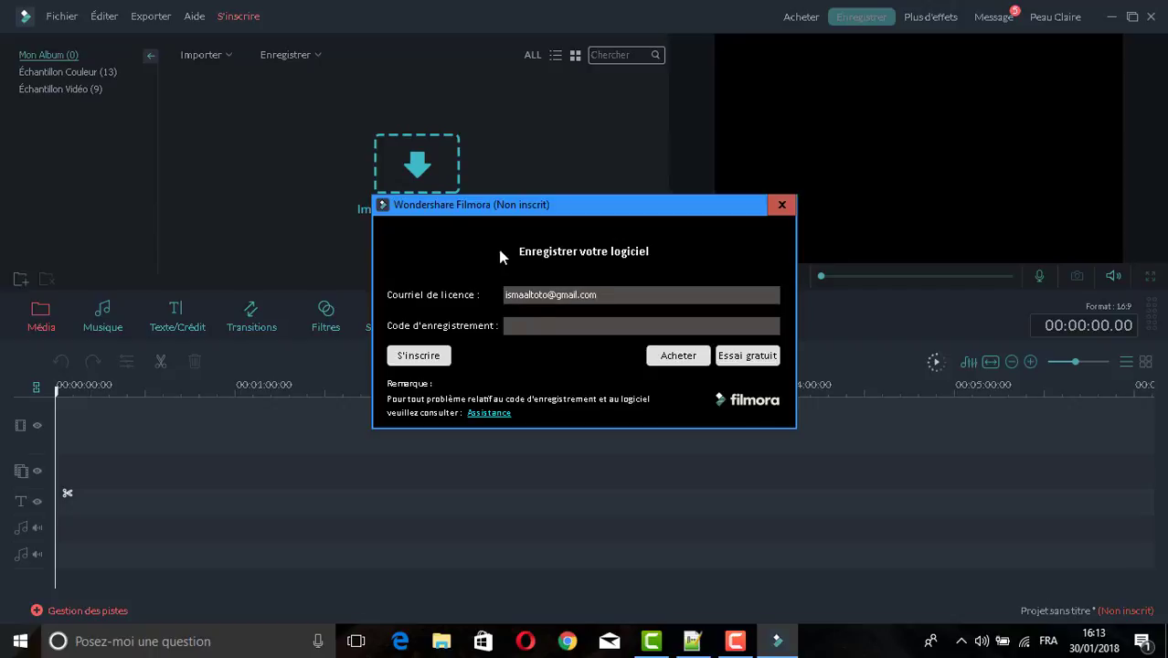
left_click(538, 327)
Switch to Notepad++ and examine the list of registration codes in the new 1 document
left_click(693, 641)
left_click(61, 128)
left_click(88, 185)
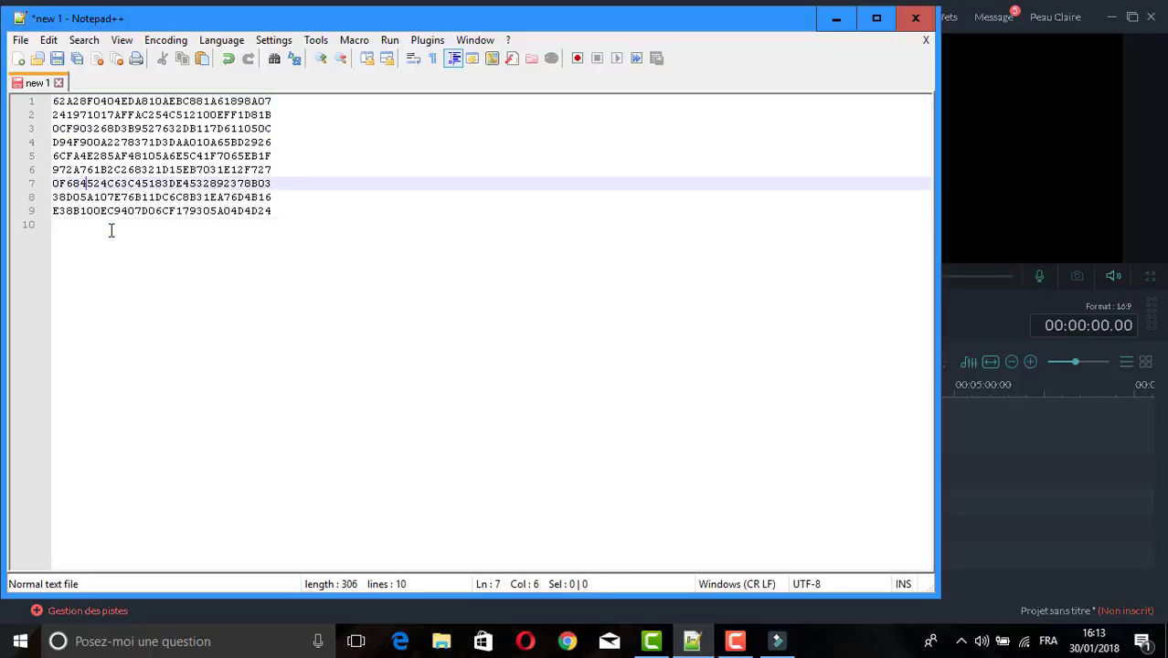
left_click(109, 229)
left_click_drag(100, 155, 103, 117)
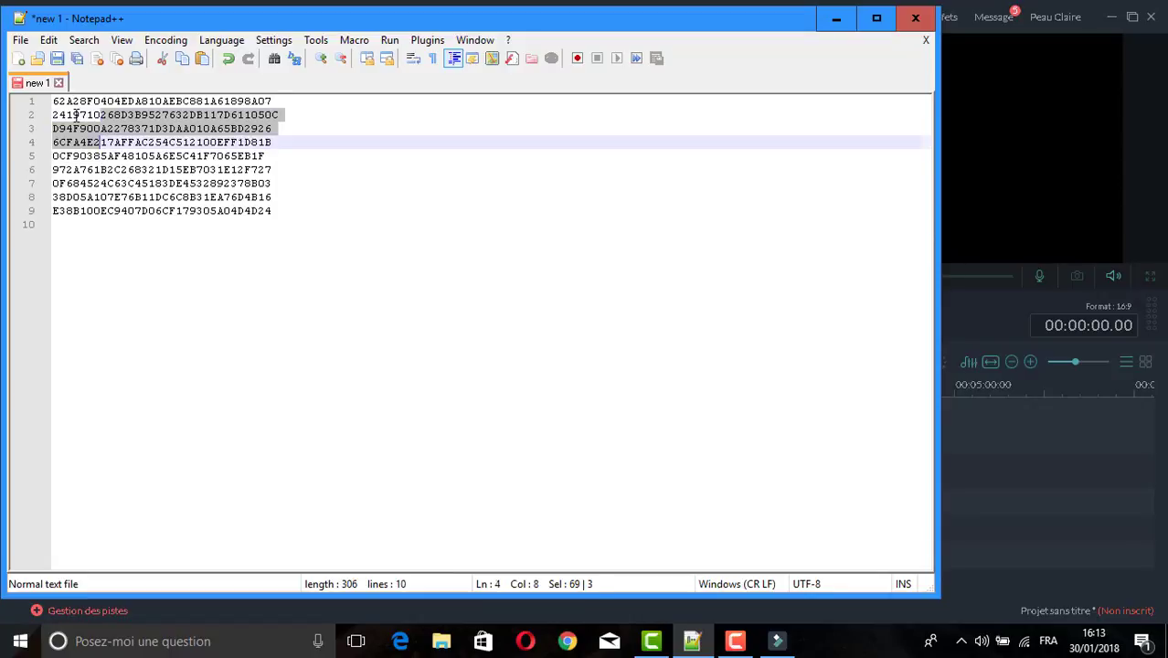
left_click(76, 115)
left_click(108, 142)
left_click(104, 128)
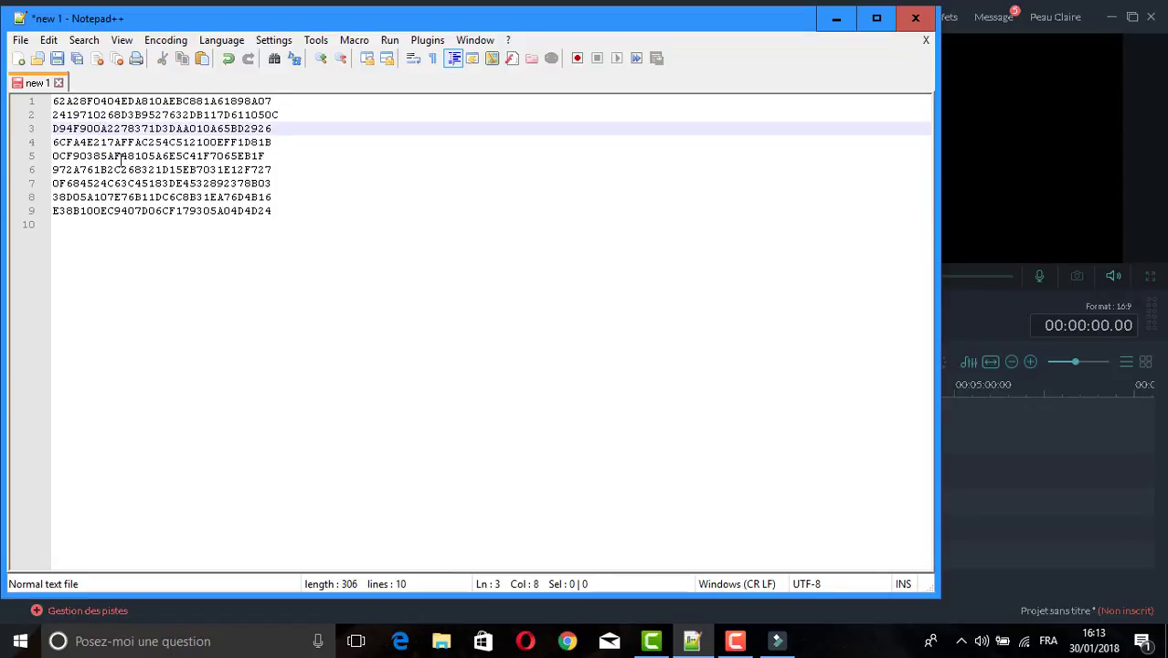
left_click(182, 229)
Copy the registration code from line 9 and paste it into Filmora's registration code field
left_click_drag(274, 211, 48, 215)
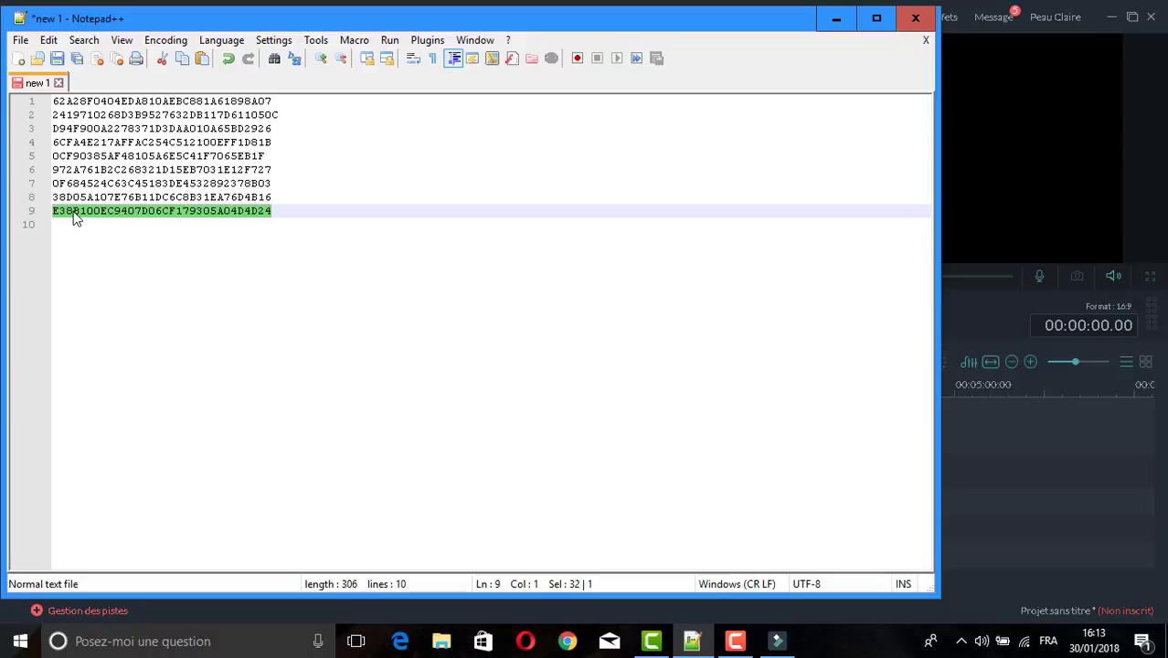
right_click(76, 216)
left_click(115, 243)
left_click(835, 19)
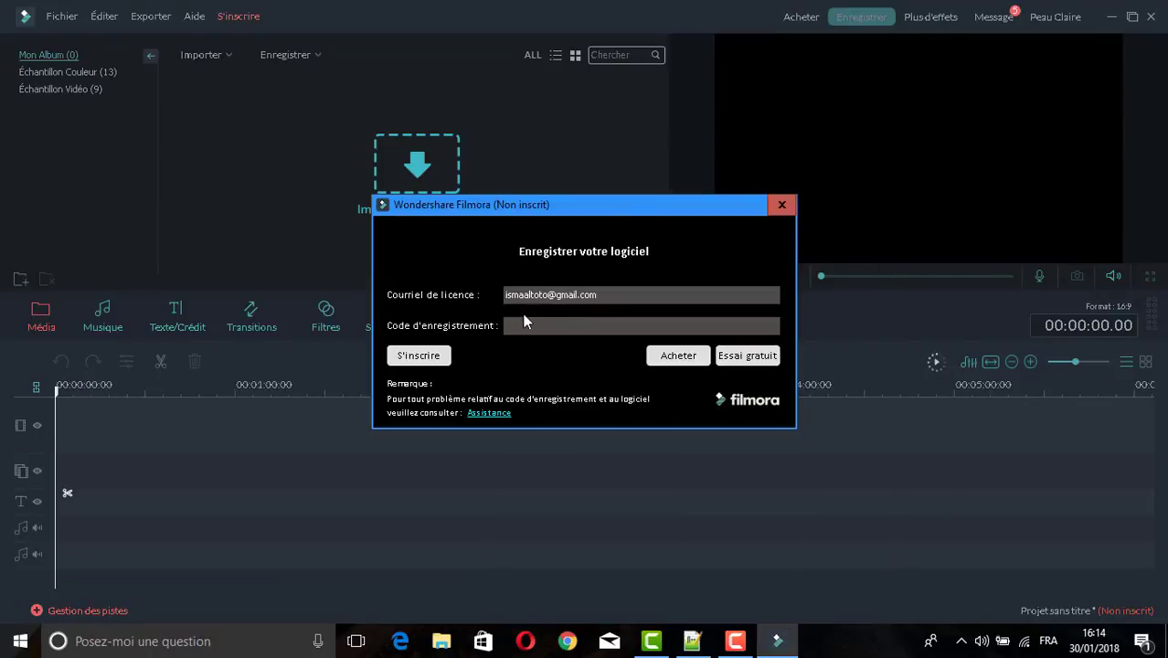
key("ctrl+v")
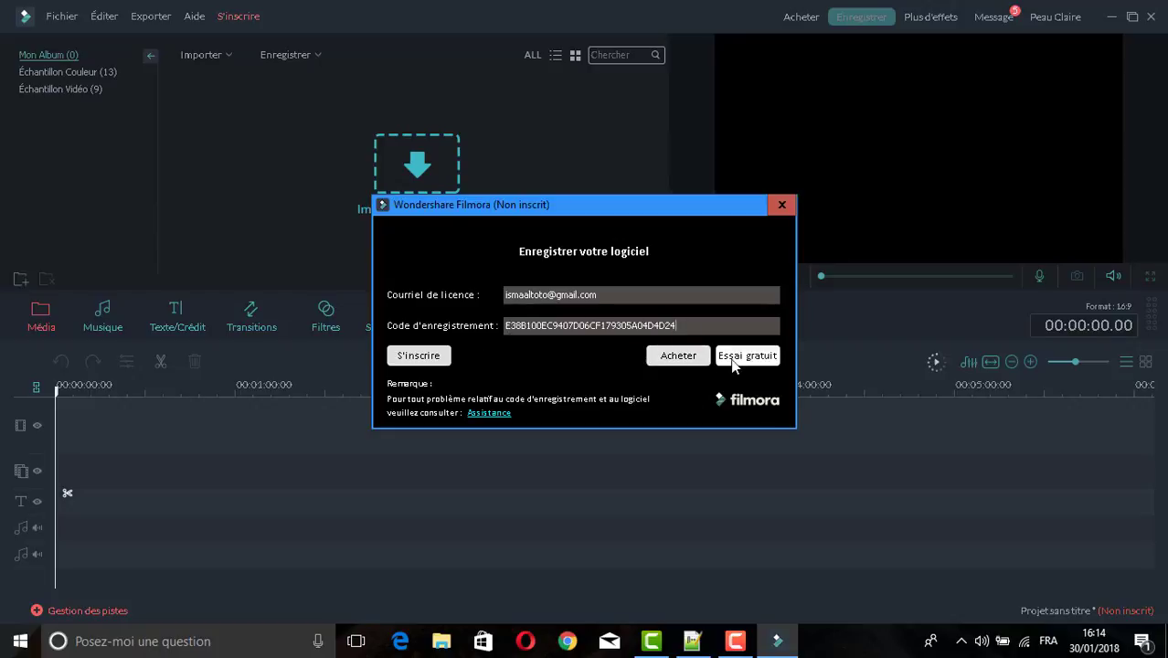
Disconnect the computer from the Wi-Fi network and submit the Filmora registration
left_click(1025, 642)
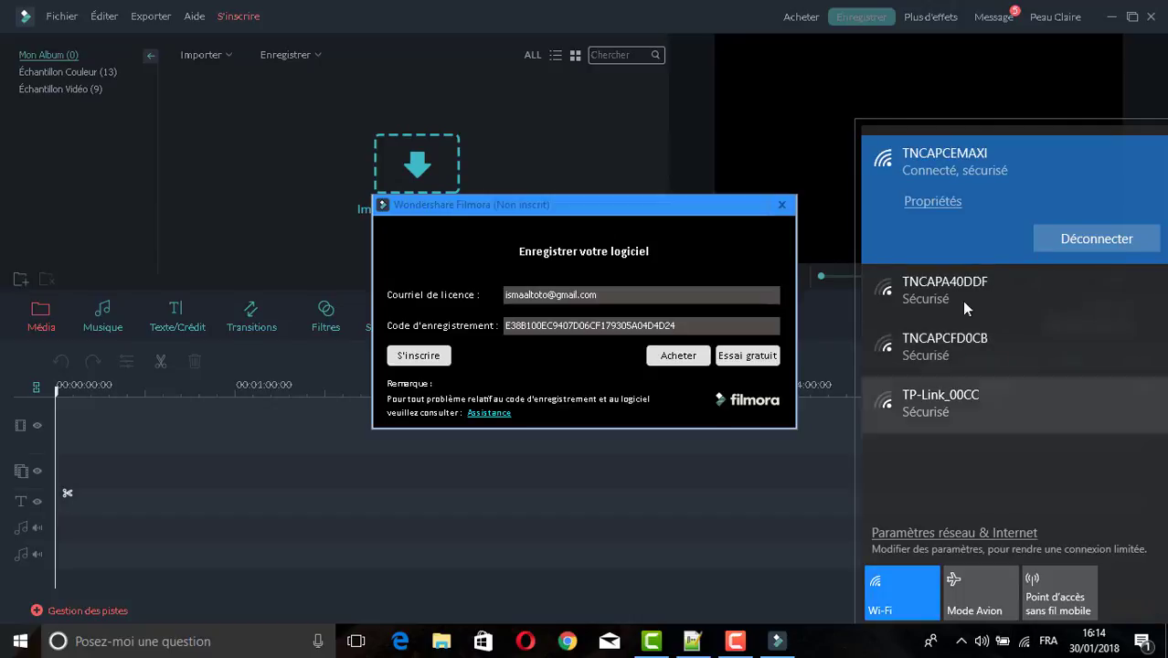
left_click(1099, 239)
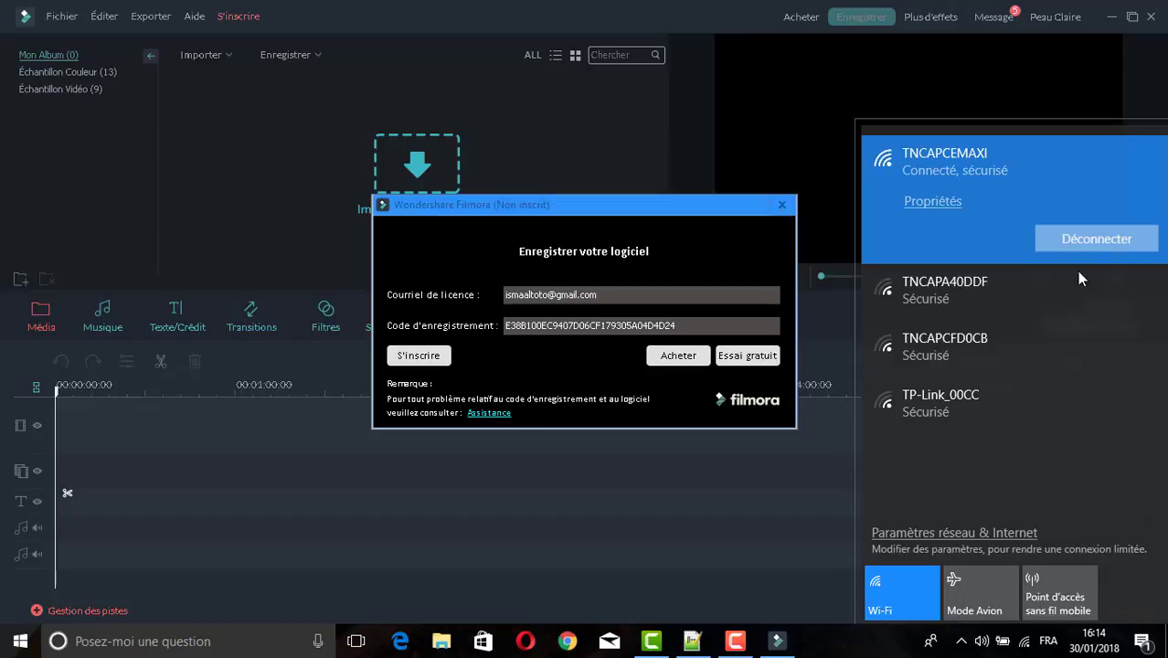
left_click(789, 537)
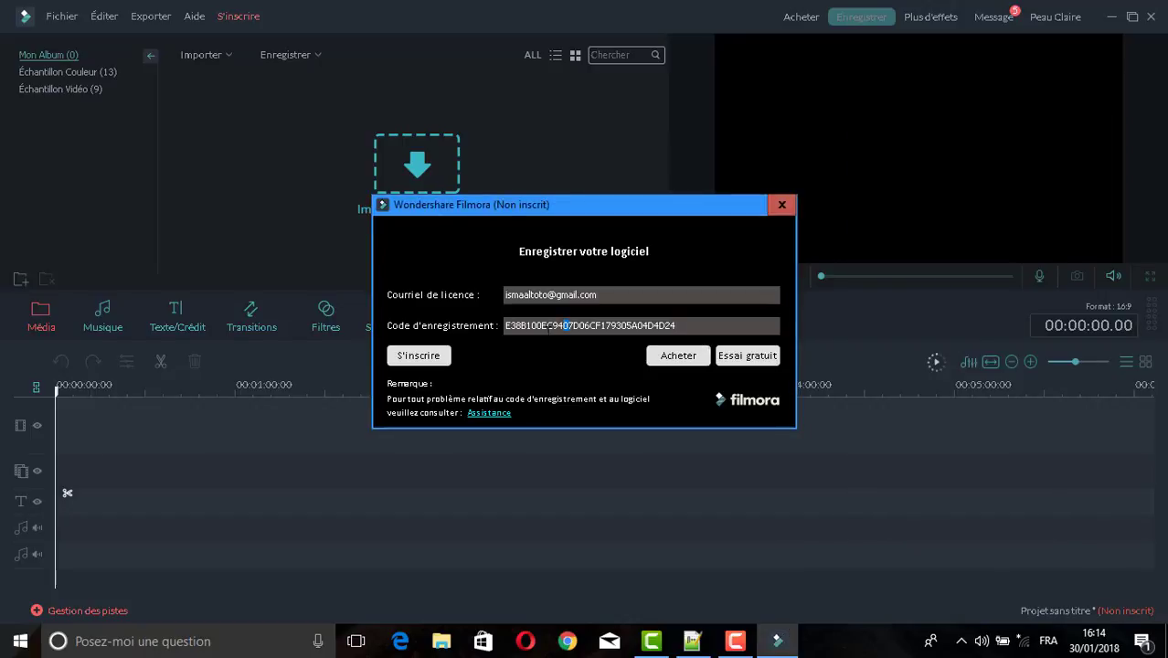
left_click(424, 358)
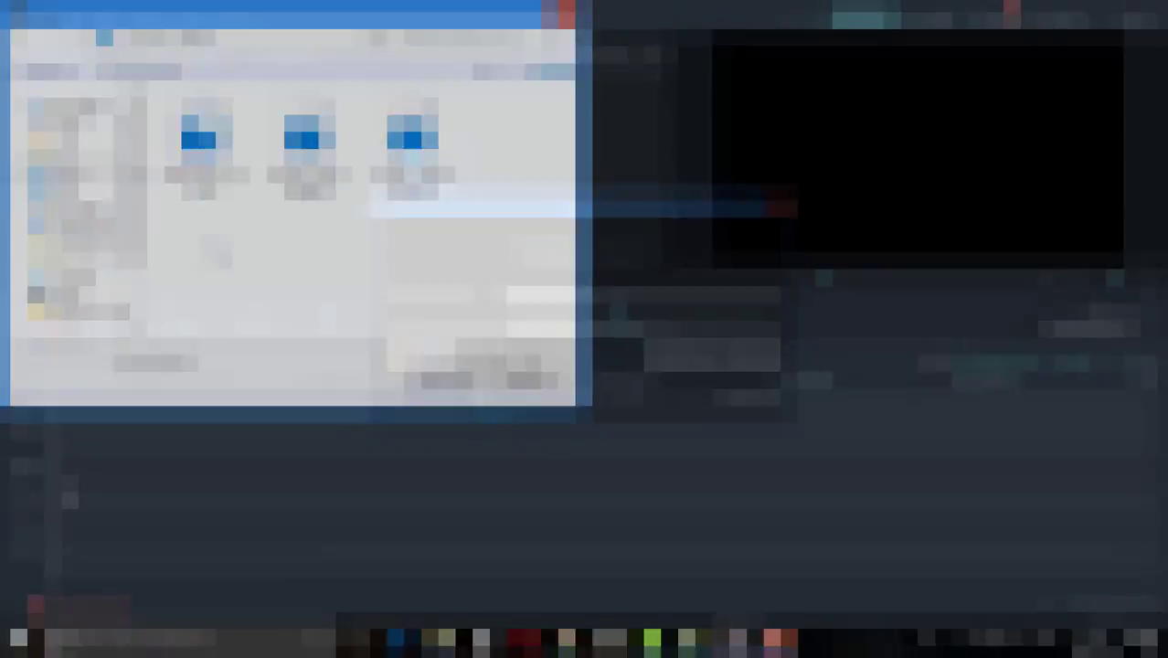
Import the video mobizen_20180129_224829 from the Bureau folder into the media album
left_click_drag(155, 87, 462, 261)
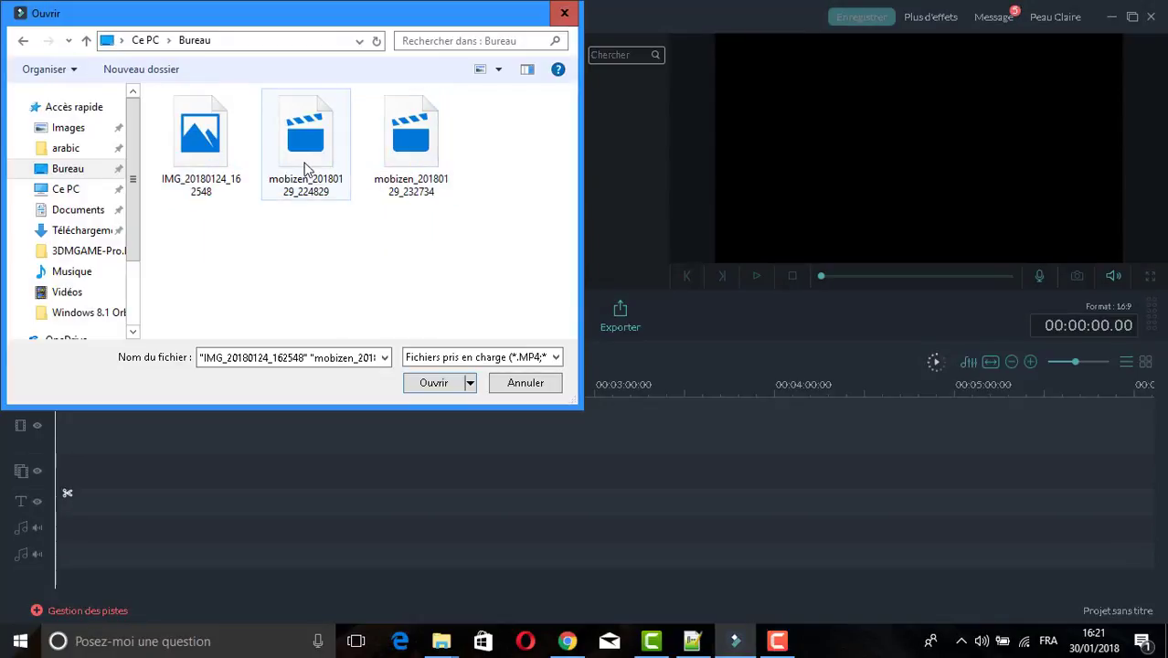
left_click(307, 170)
left_click(411, 183)
left_click(348, 178)
left_click(398, 151)
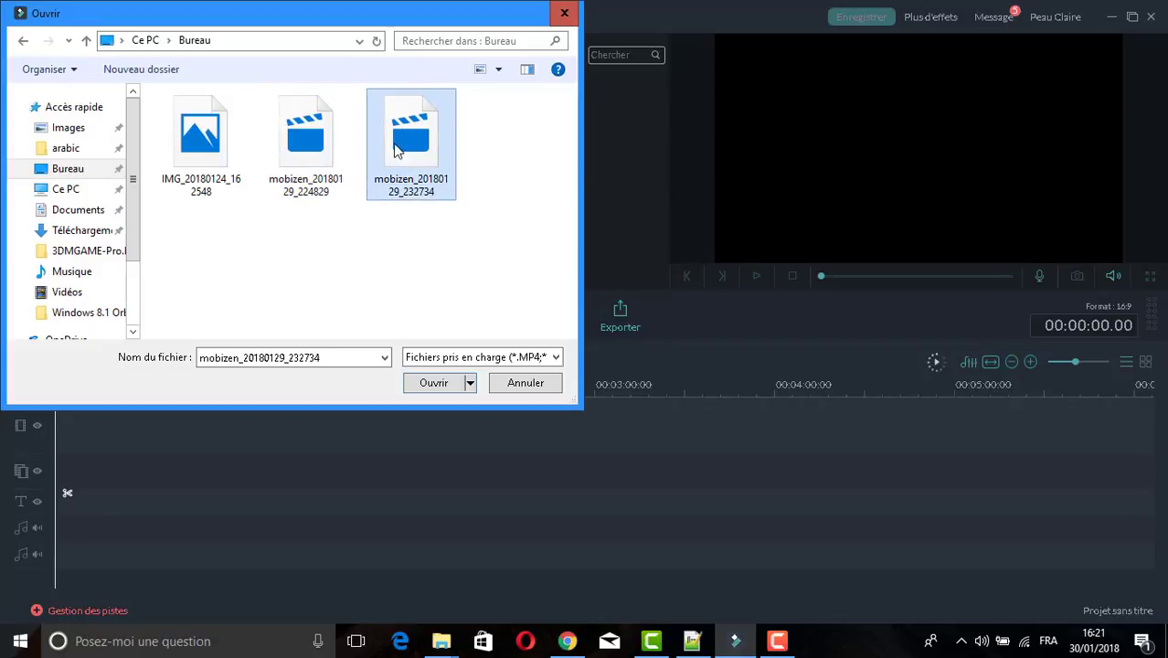
left_click(283, 174)
double_click(303, 174)
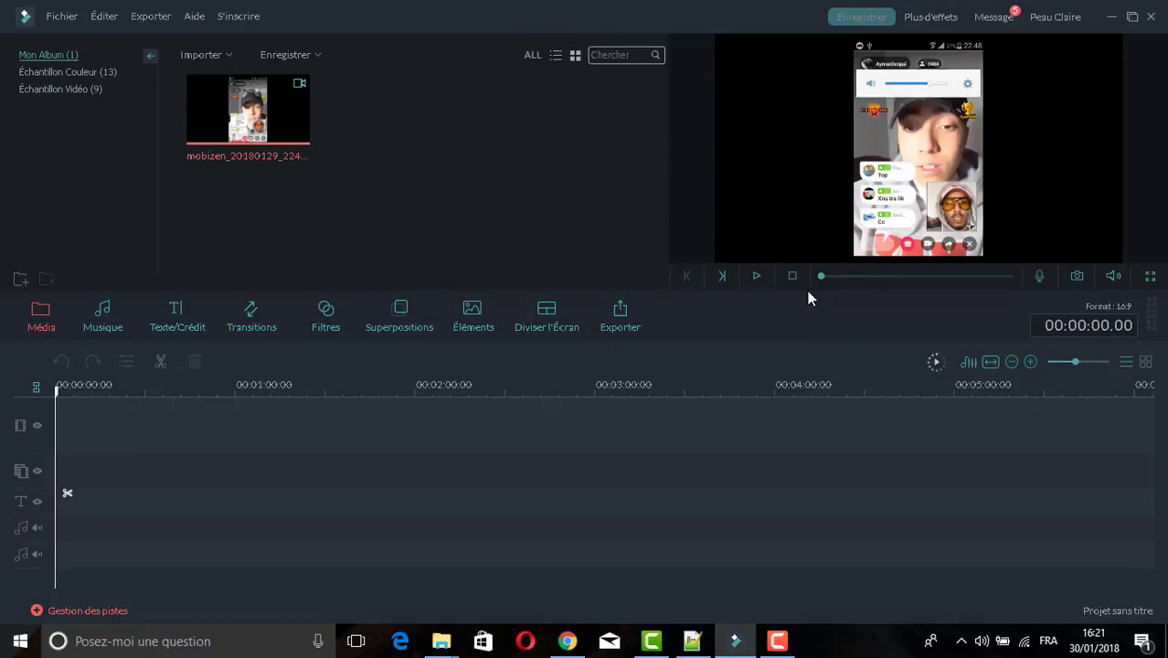
Add the imported video to the start of the video track and split it at 00:00:24.07
left_click_drag(821, 277, 670, 274)
left_click_drag(250, 97, 151, 419)
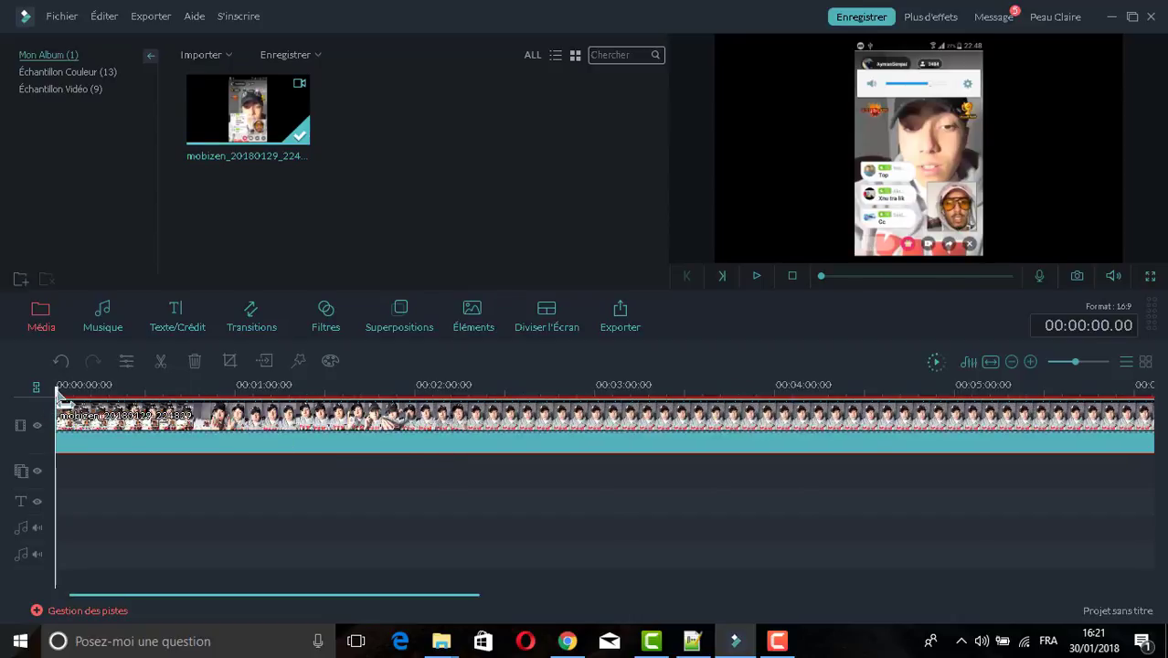
left_click_drag(56, 389, 99, 388)
left_click(128, 391)
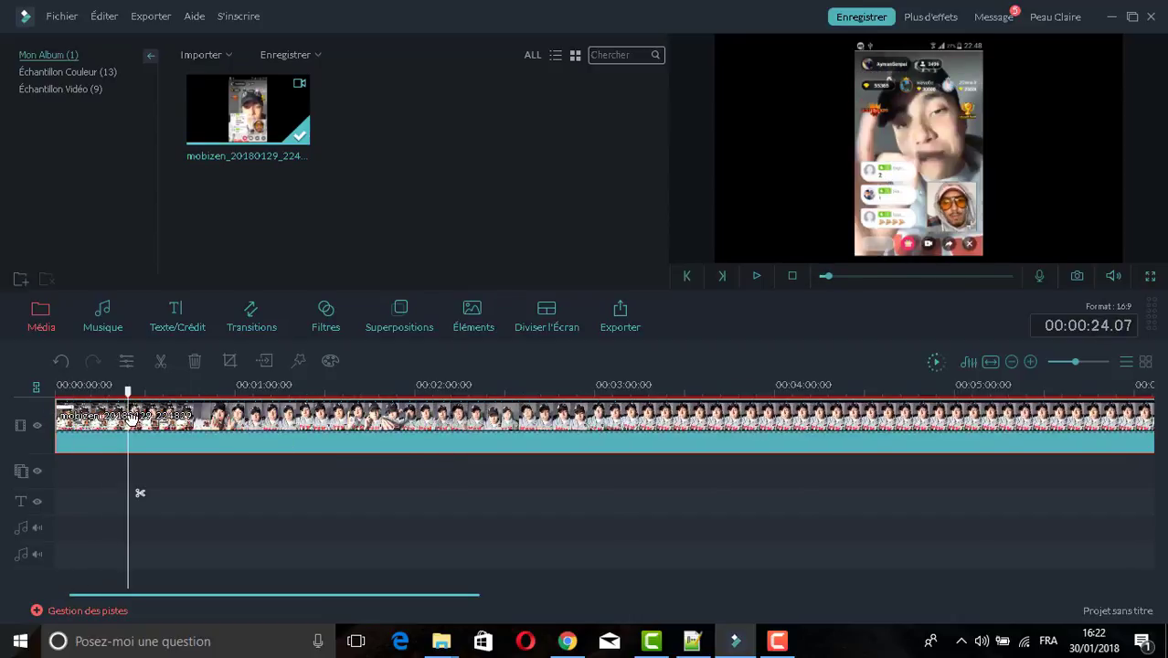
left_click(160, 365)
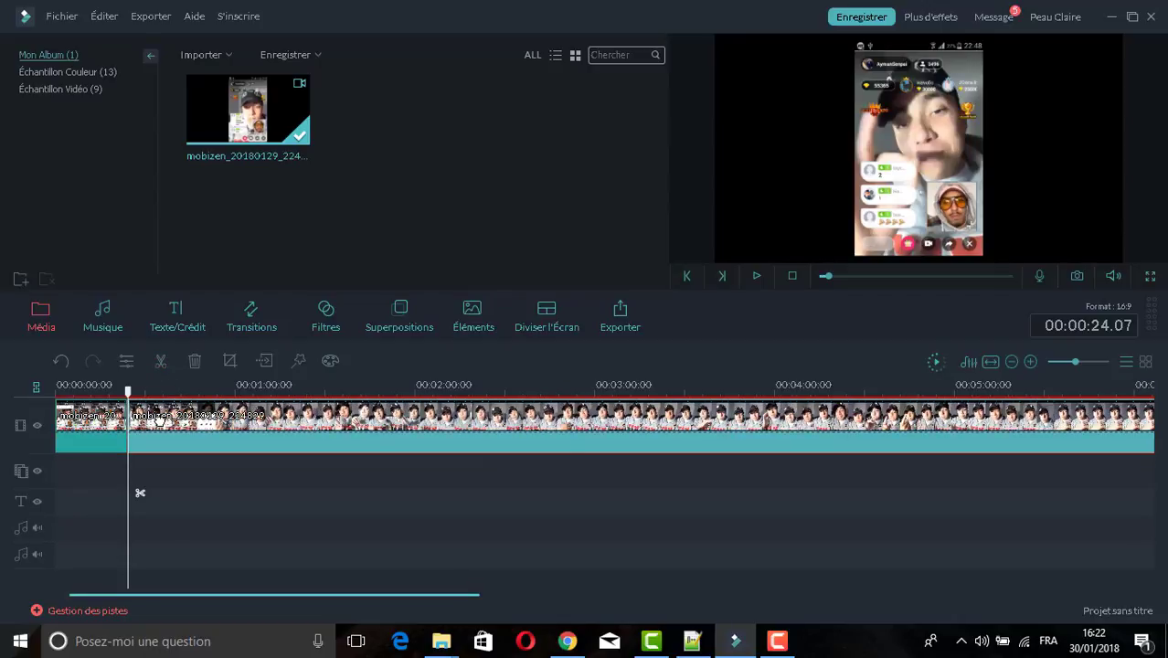
Delete the part of the clip after the split, keeping only the first section
left_click(101, 423)
left_click(173, 421)
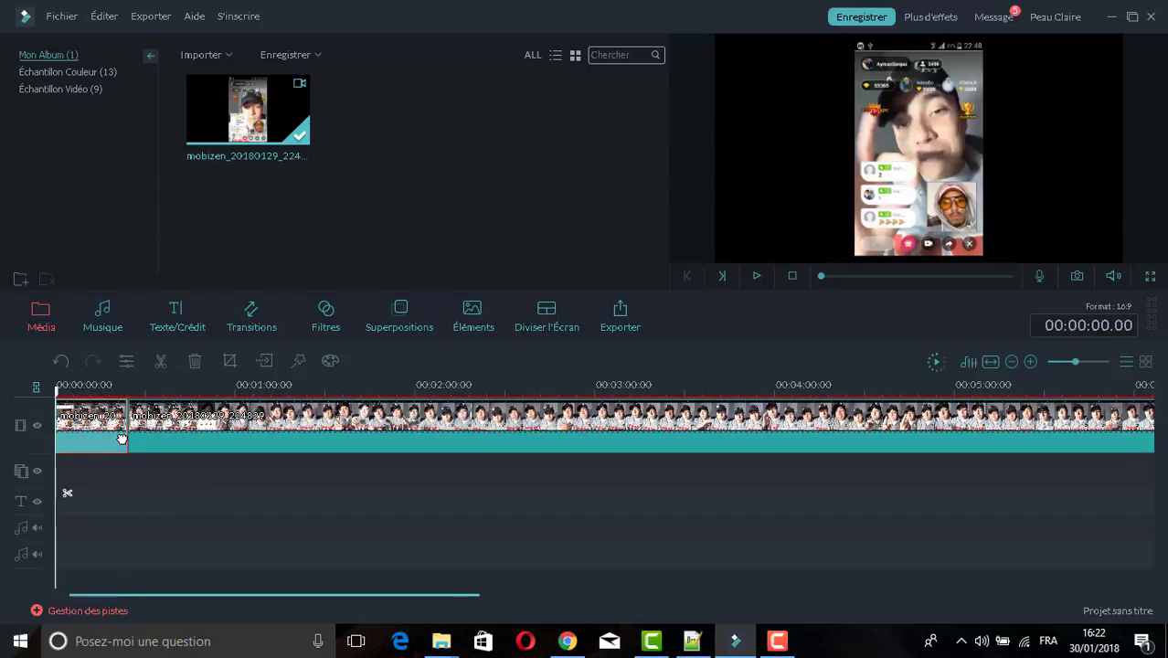
left_click(196, 361)
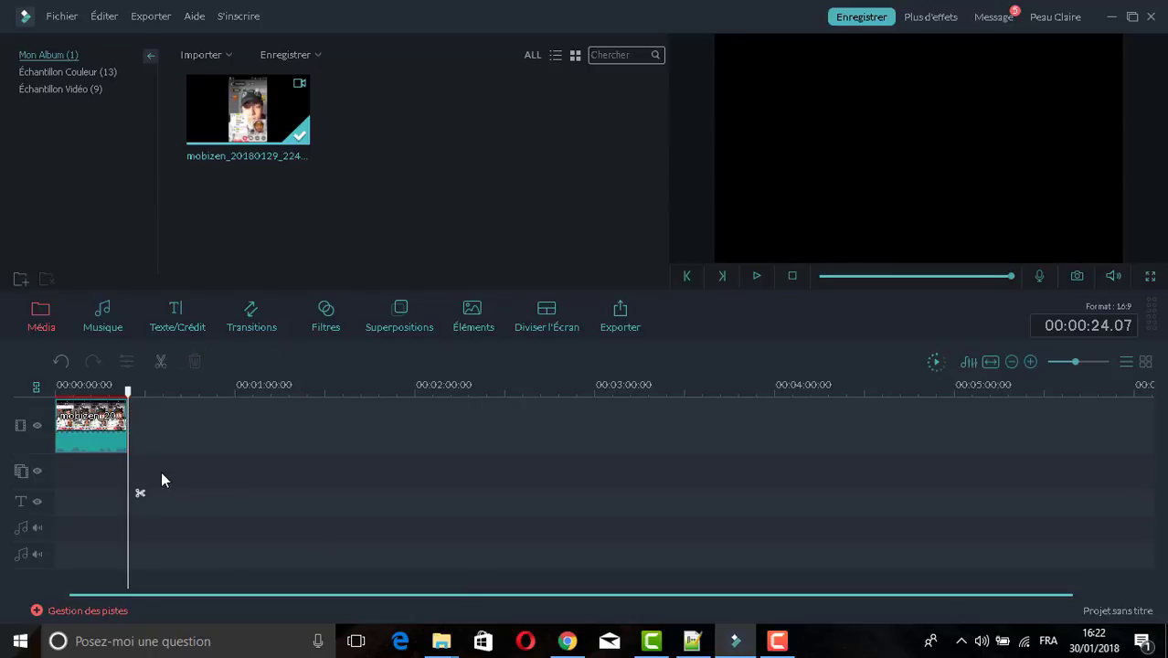
Export the trimmed clip as a WMV file named Ma vidéo, with Bureau as the destination folder
left_click(115, 438)
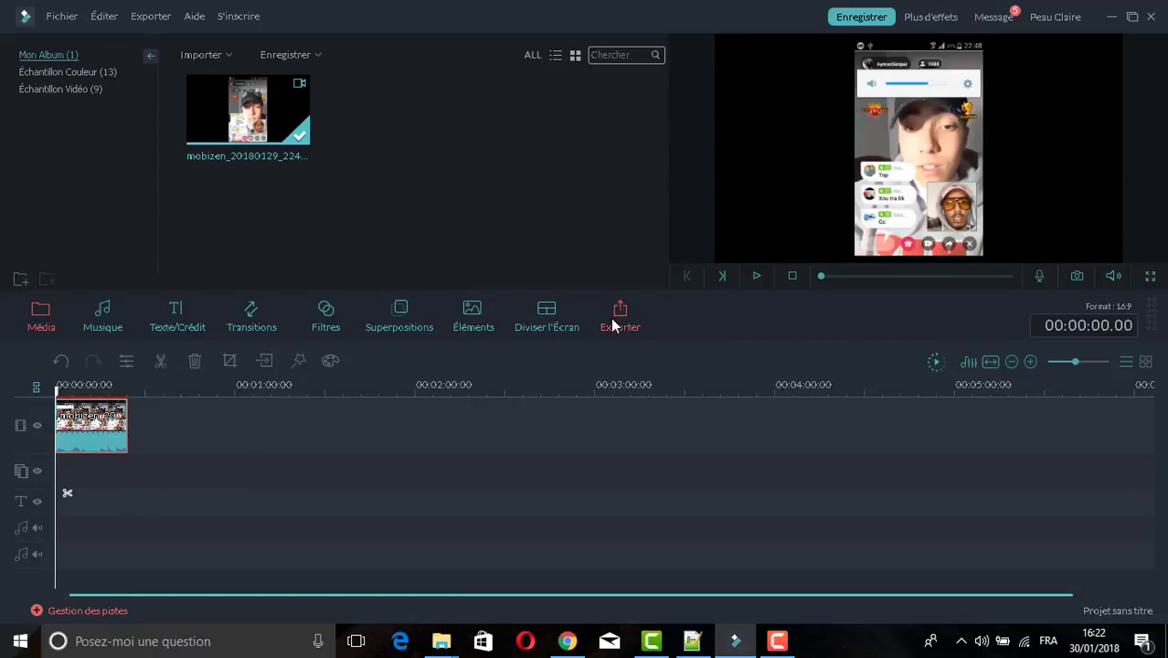
key("ctrl+e")
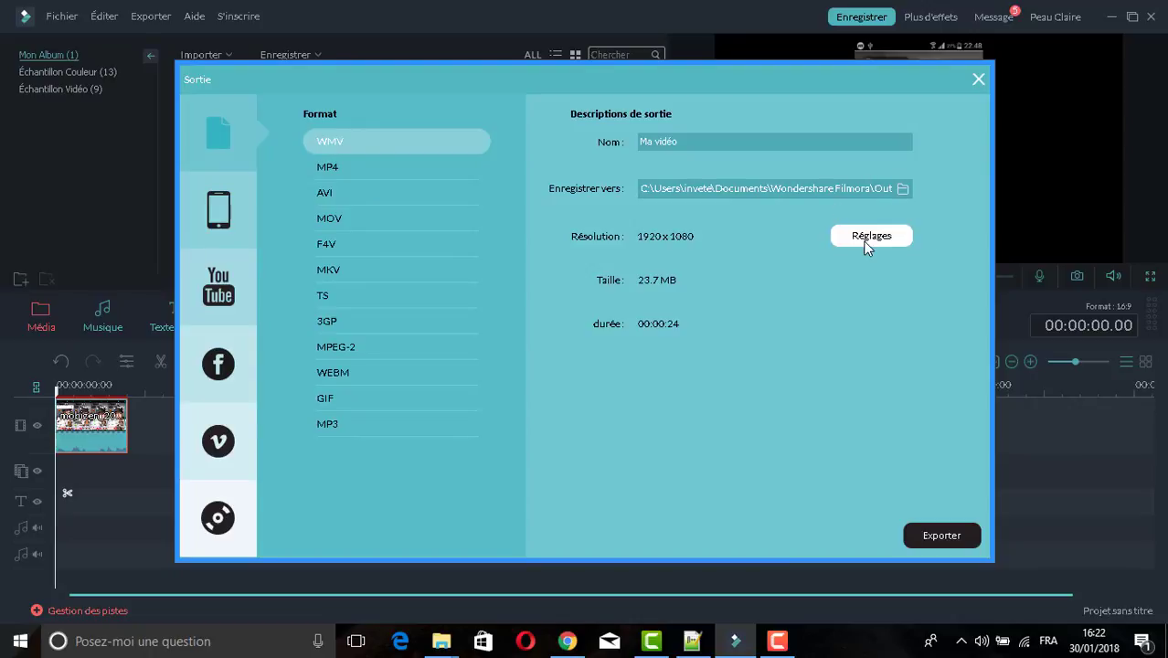
left_click(902, 189)
left_click(478, 251)
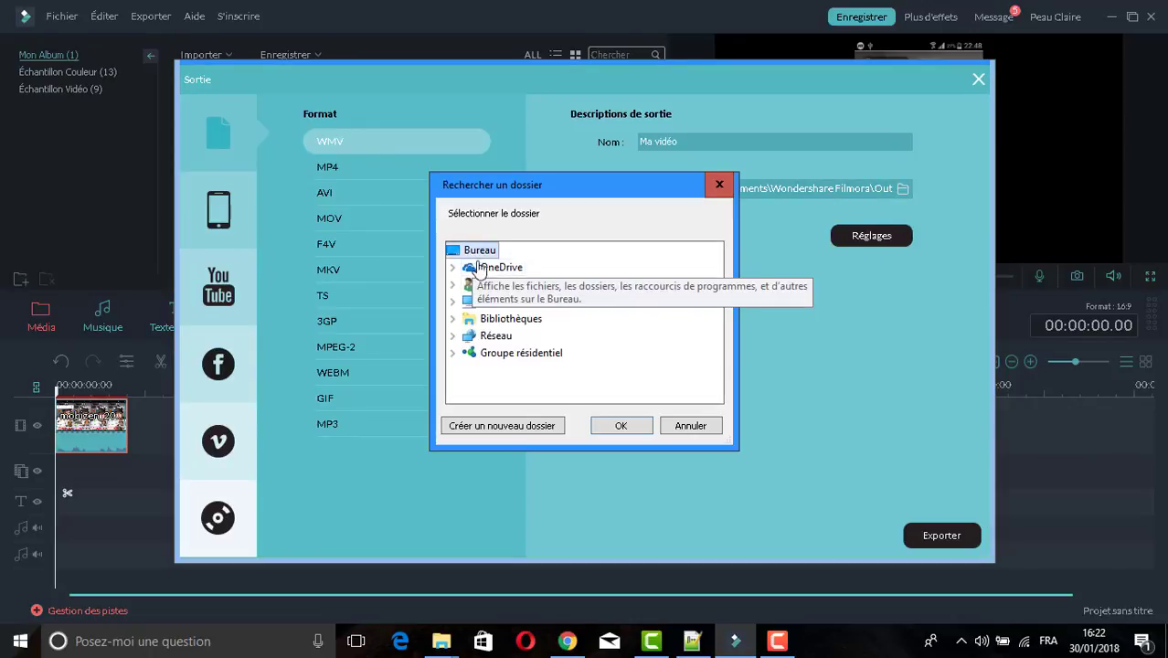
left_click(621, 426)
left_click(925, 537)
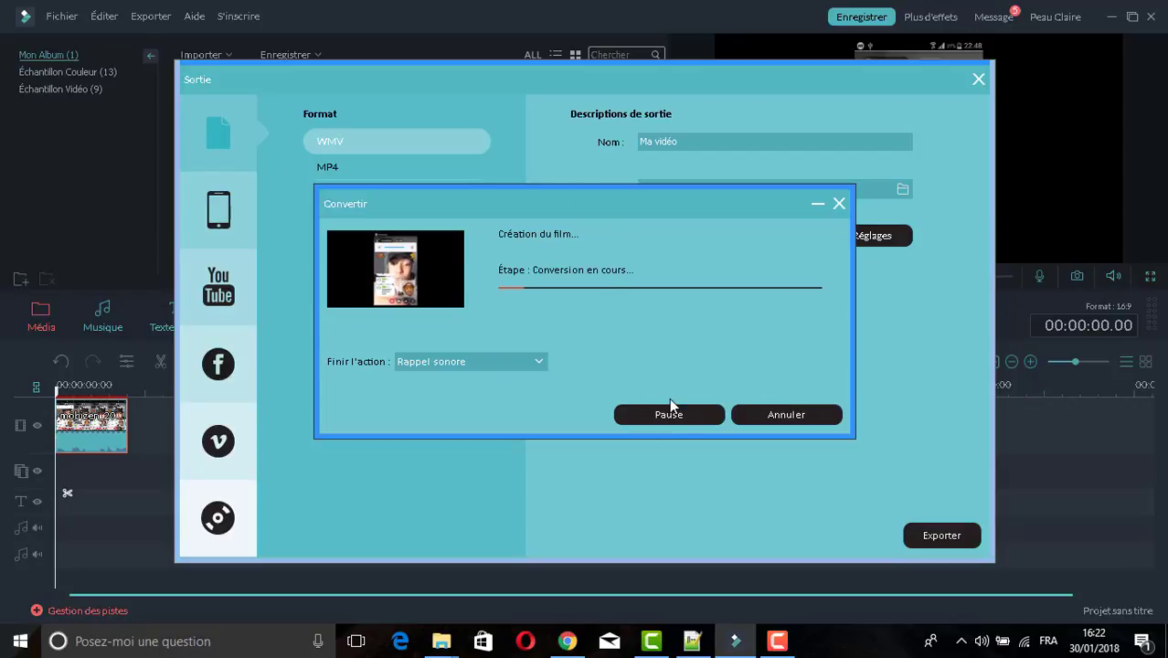
left_click(777, 641)
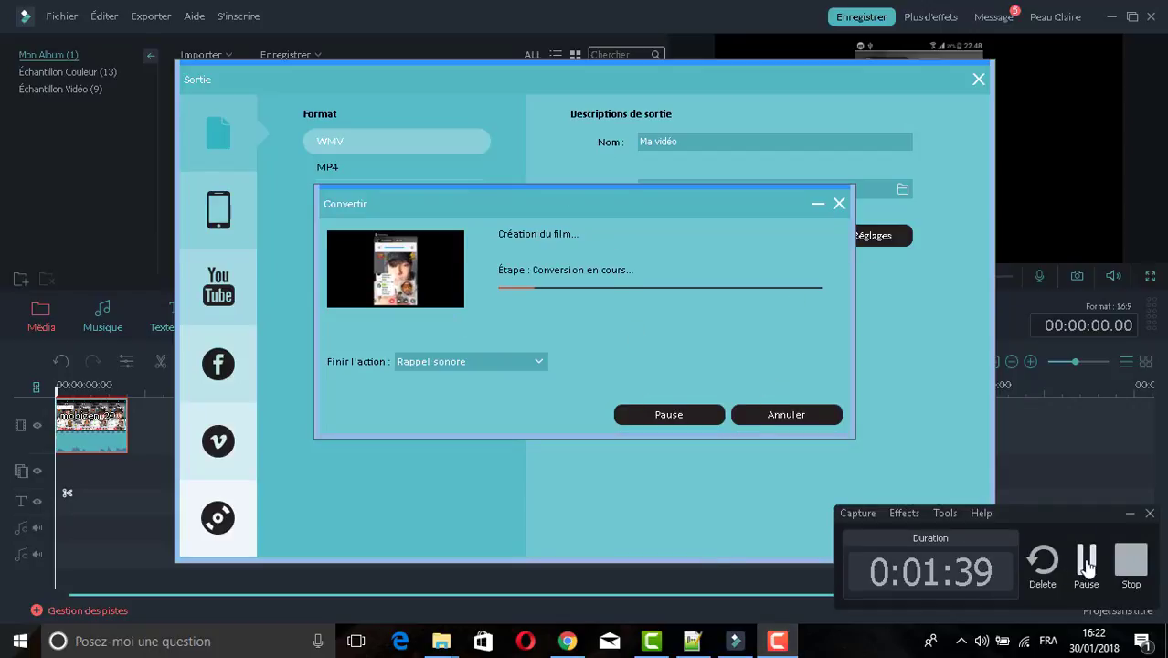
left_click(1085, 561)
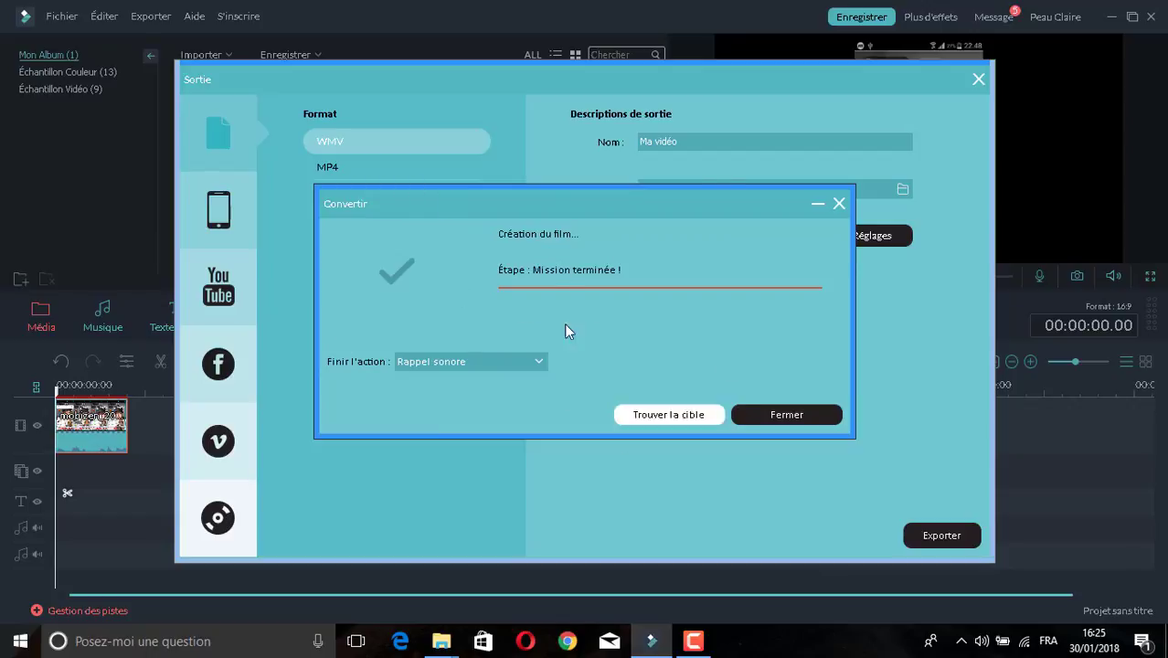
Close the conversion and export windows, and minimize Filmora and the file explorer to reach the desktop
left_click(764, 413)
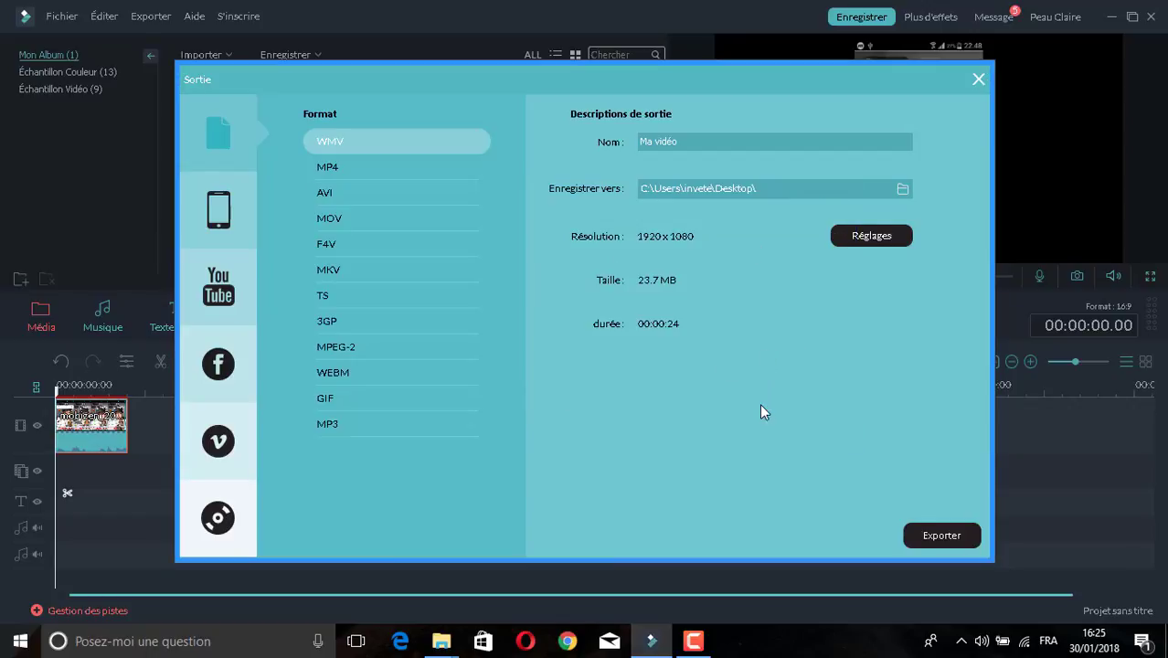
left_click(979, 80)
left_click(1113, 17)
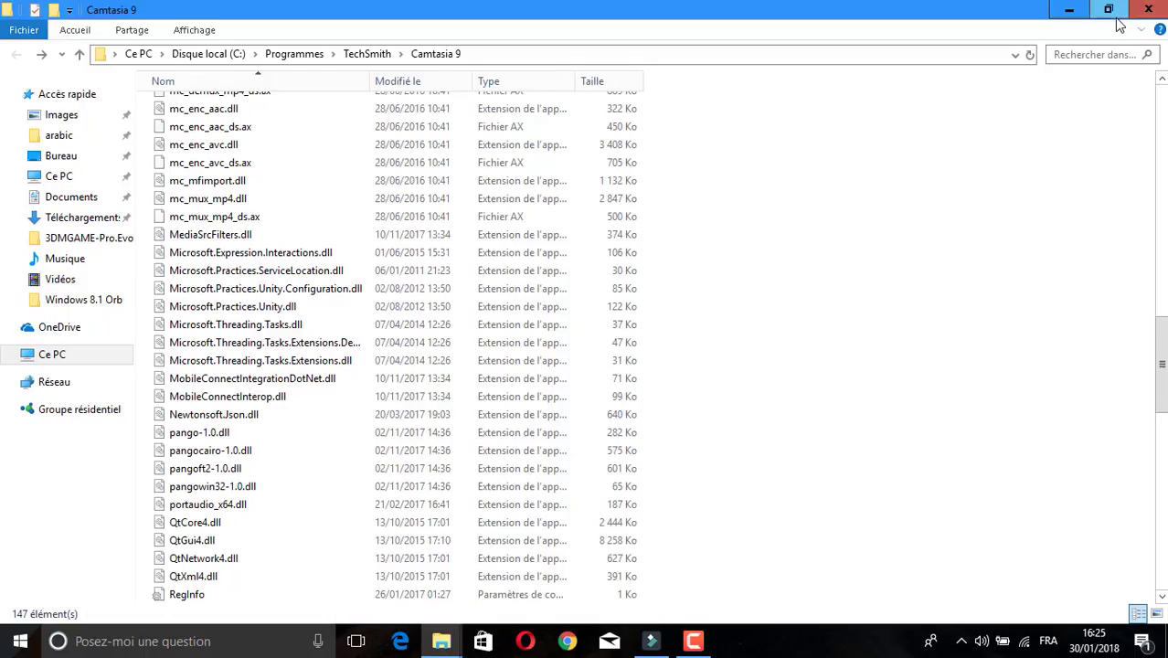
left_click(1072, 8)
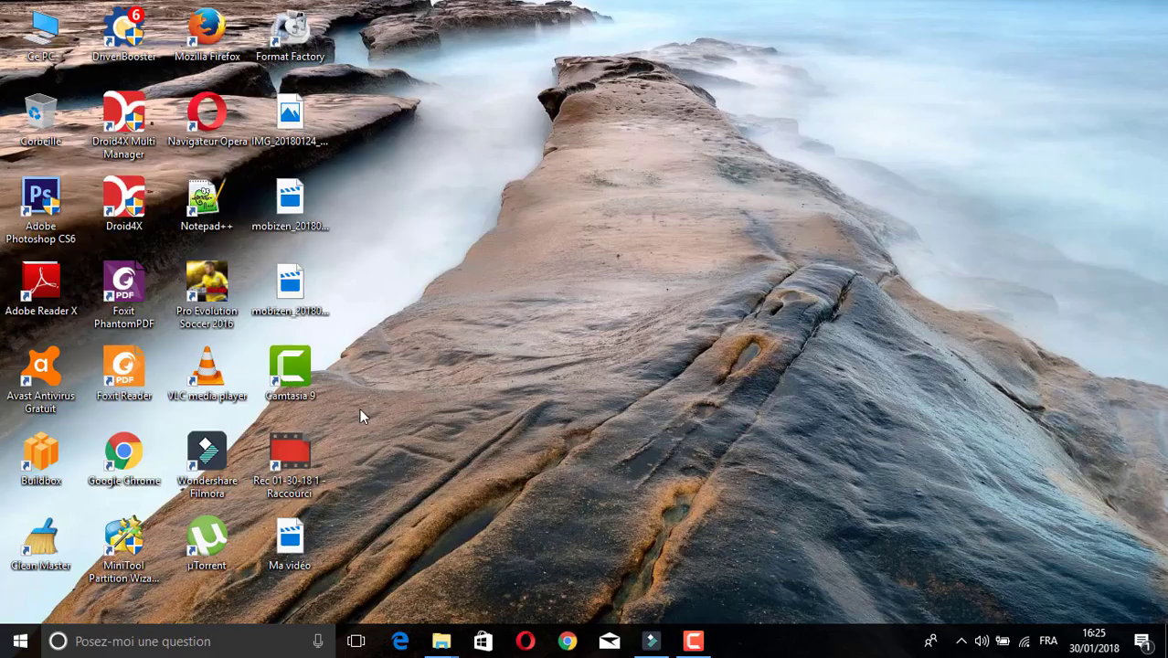
Play the exported Ma vidéo file from the desktop to check it, pause it and close the player
left_click(289, 545)
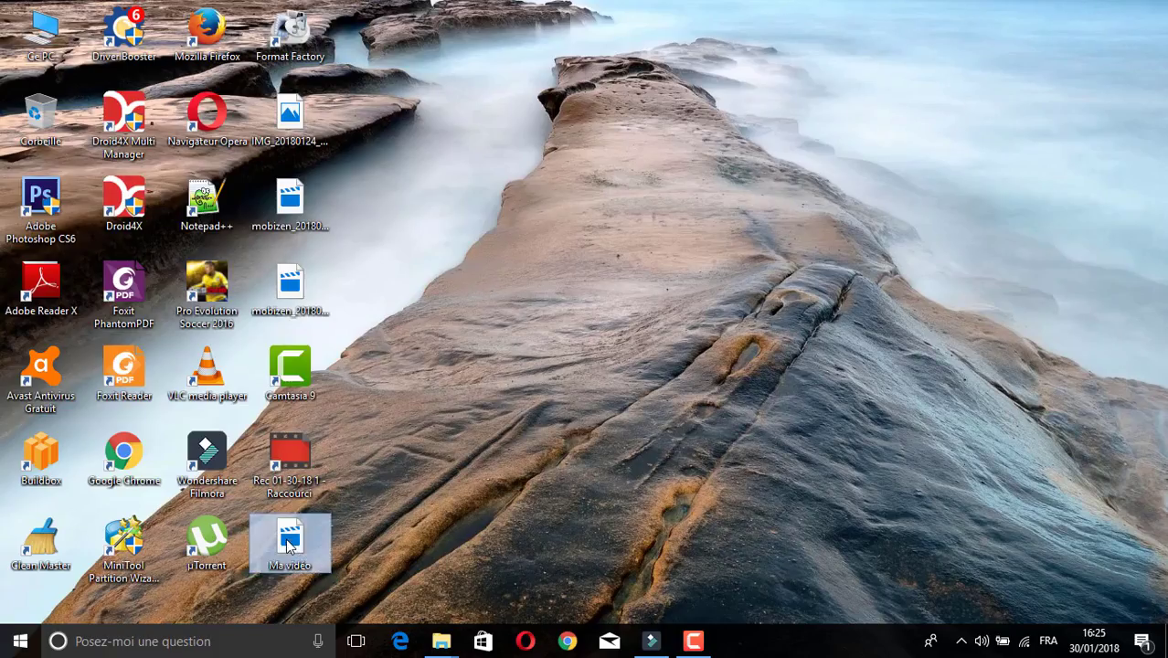
double_click(289, 541)
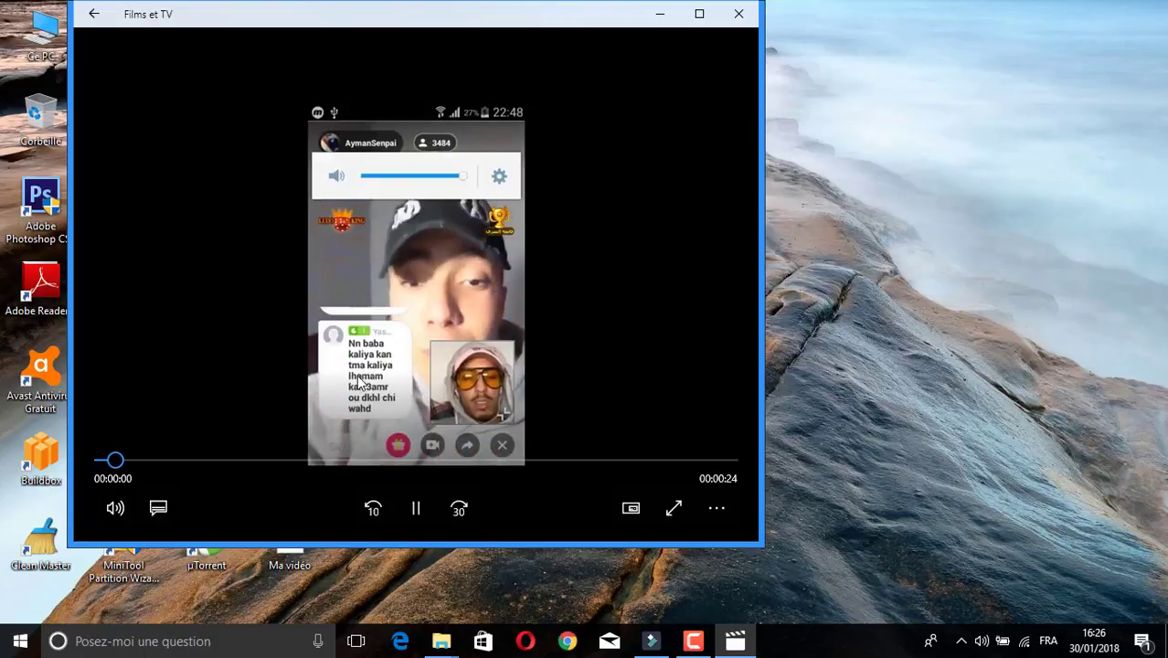
left_click(418, 510)
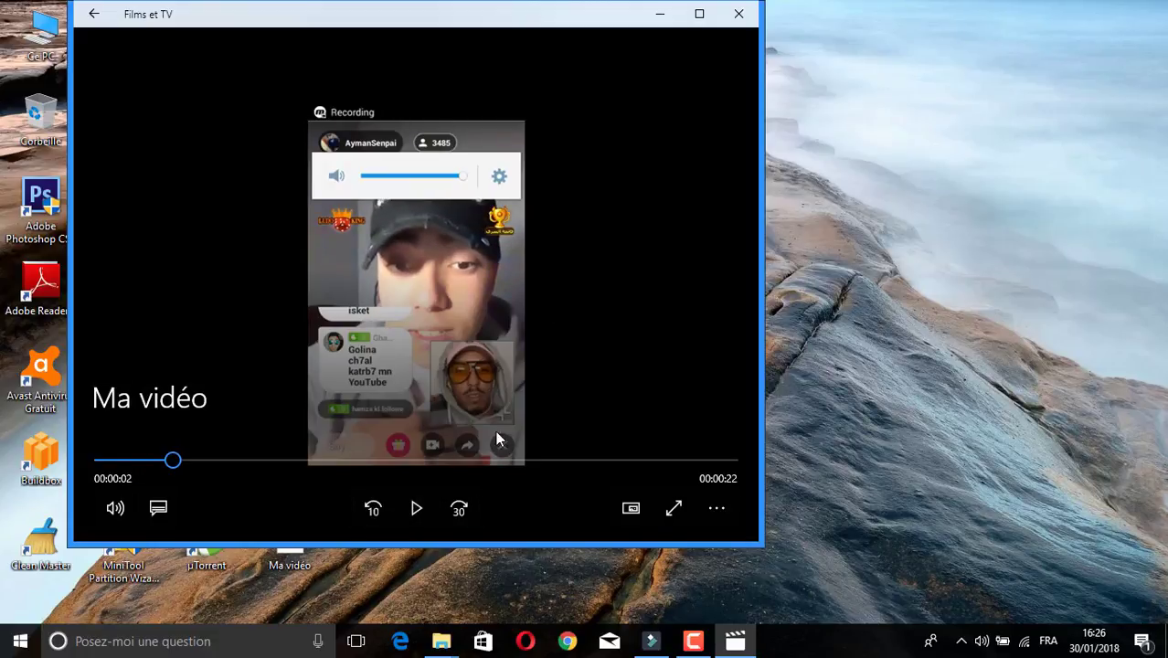
left_click(739, 16)
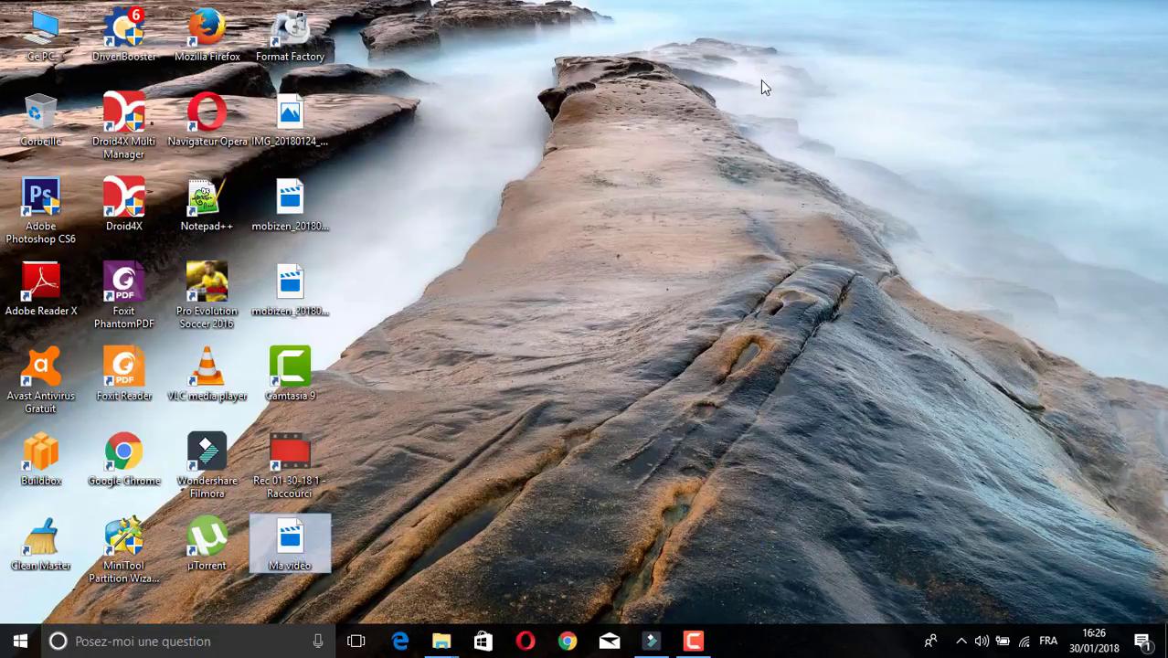
left_click_drag(424, 68, 446, 292)
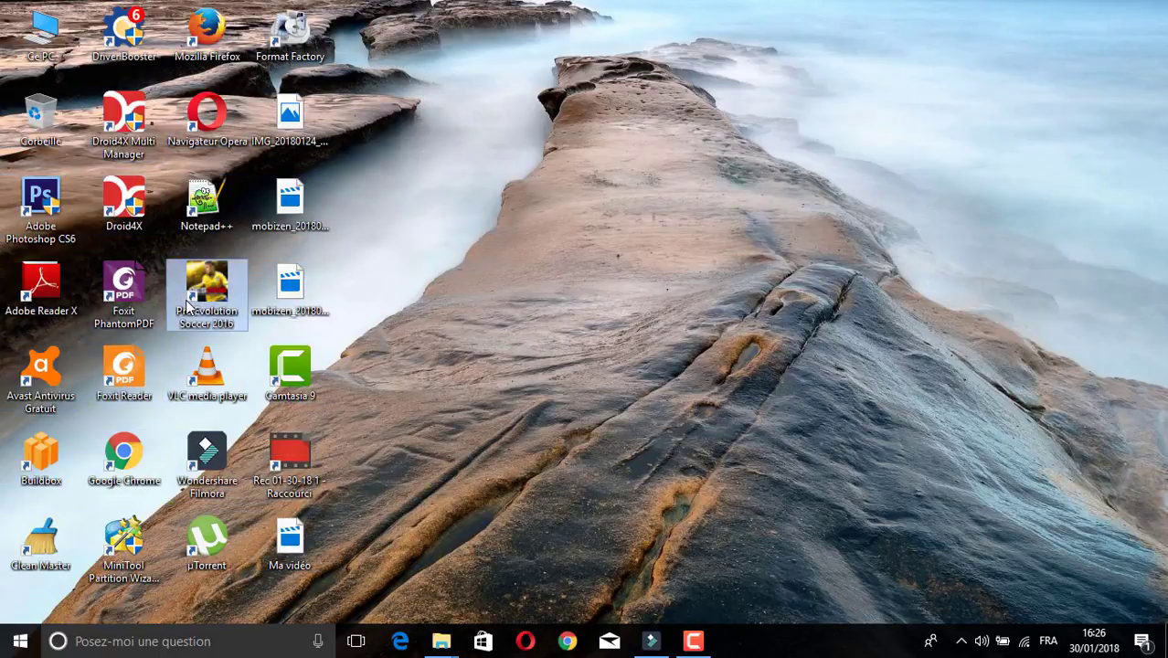